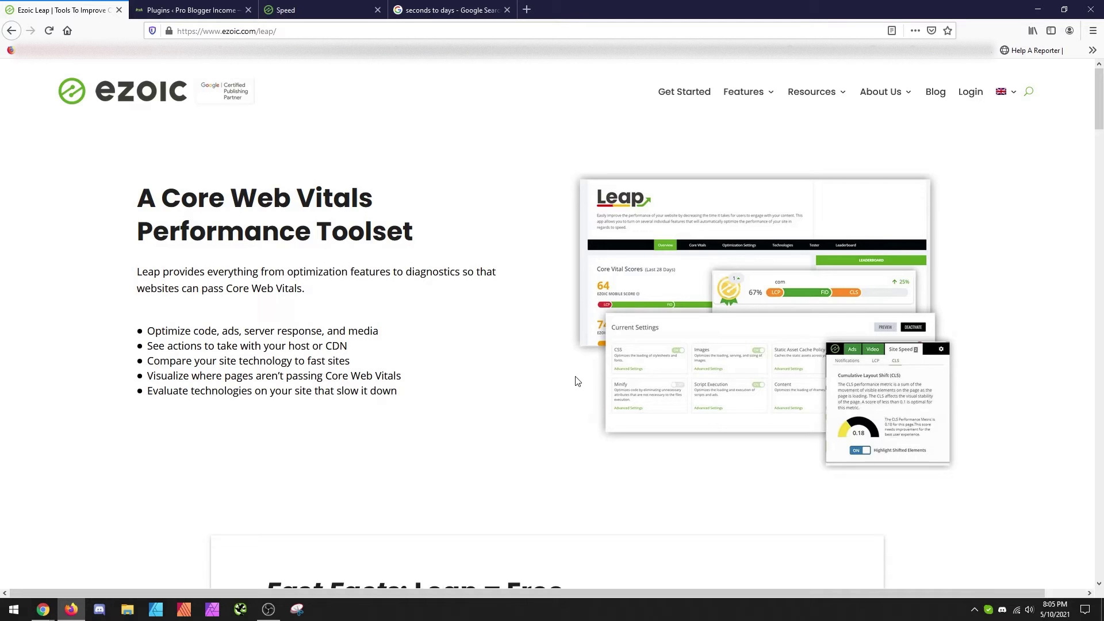
From the WordPress plugins list, open the Ezoic plugin's settings showing Active integration status
{"action": "key", "text": "ctrl+Tab"}
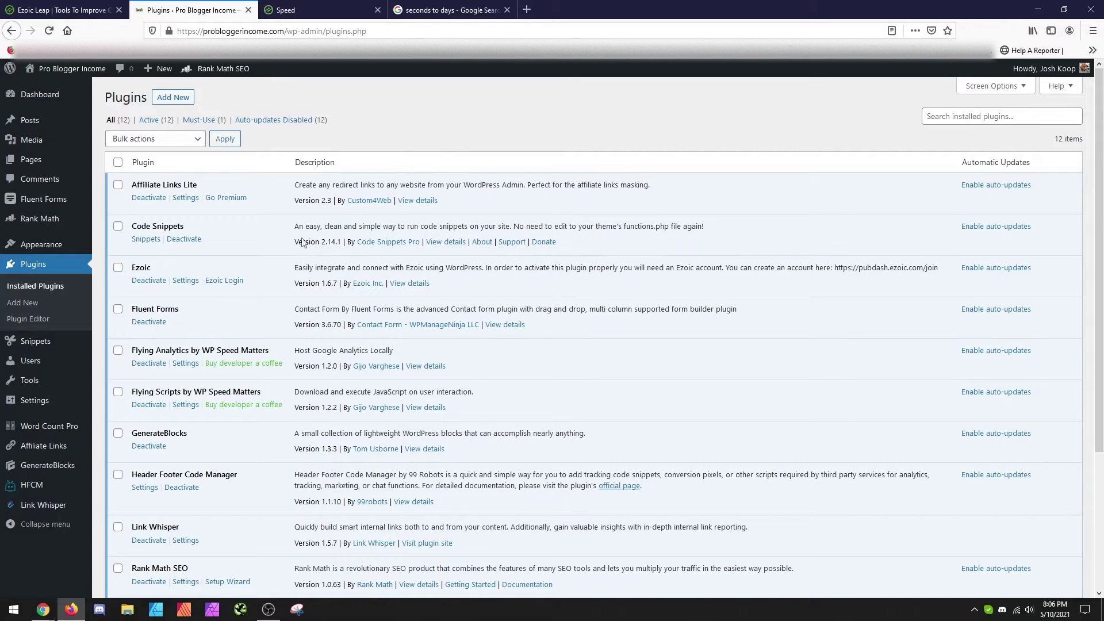
{"action": "left_click_drag", "start_coordinate": [153, 269], "coordinate": [132, 268]}
{"action": "left_click", "coordinate": [165, 272]}
{"action": "left_click", "coordinate": [187, 282]}
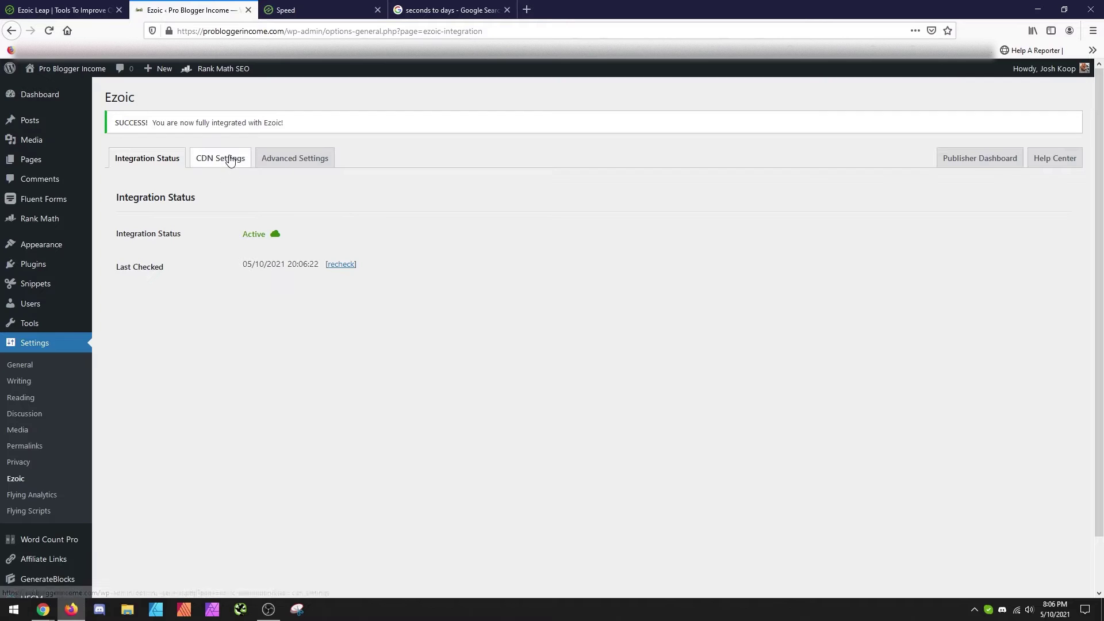
View the Ezoic CDN Settings and point out the Ezoic API Key field
{"action": "left_click", "coordinate": [230, 161]}
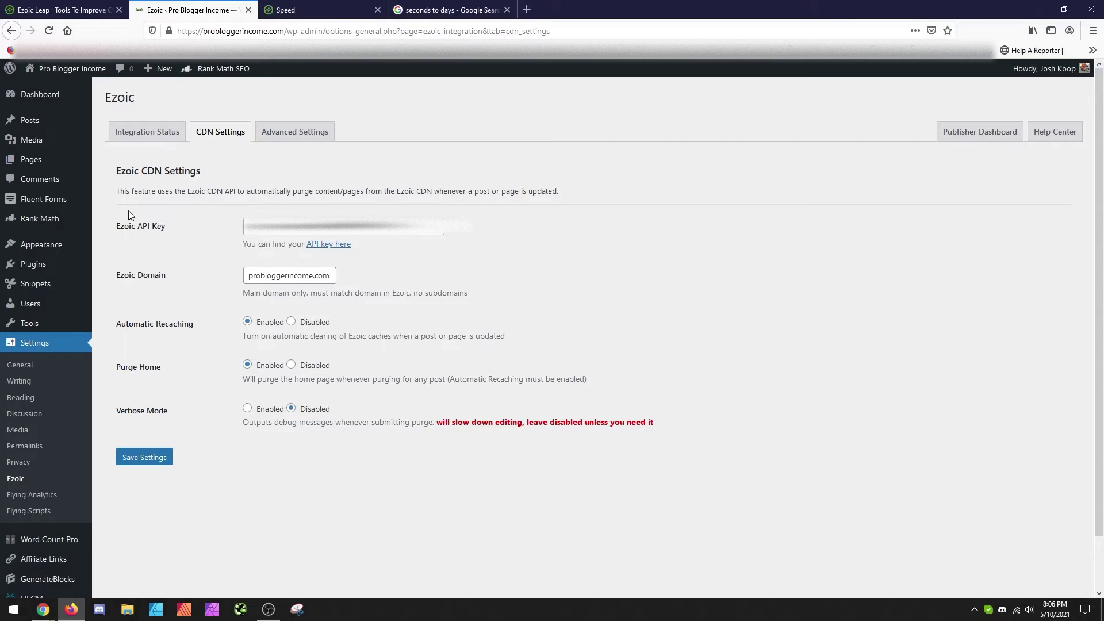
{"action": "left_click_drag", "start_coordinate": [115, 224], "coordinate": [210, 232]}
{"action": "left_click", "coordinate": [234, 227]}
Check the integration status and Leap dashboard, then return to CDN Settings and follow the API key link
{"action": "left_click", "coordinate": [162, 140]}
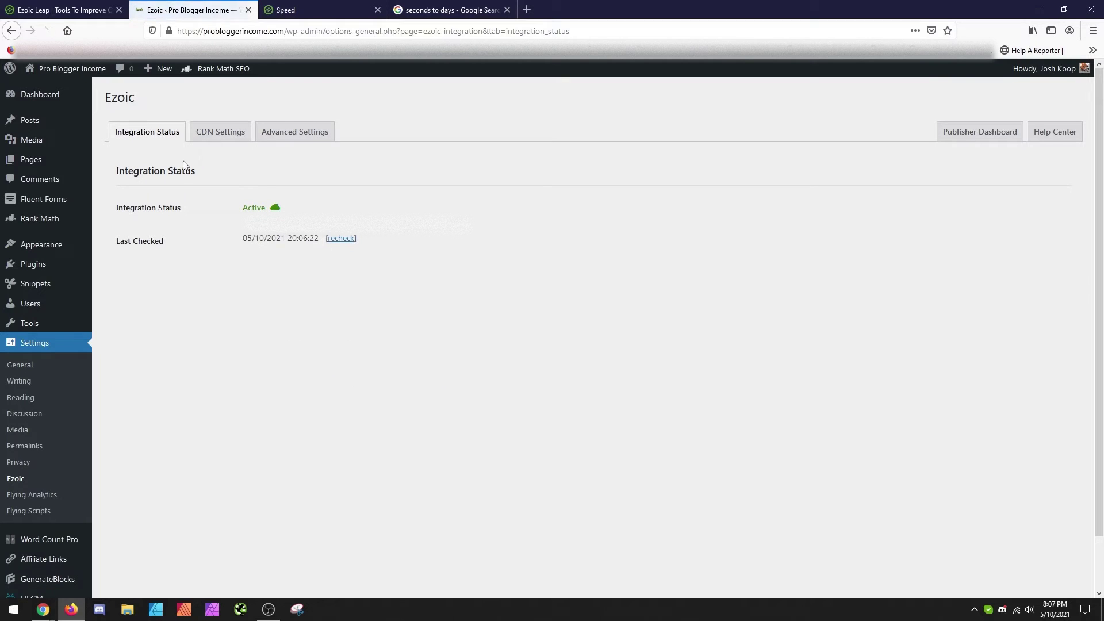
{"action": "left_click", "coordinate": [296, 6]}
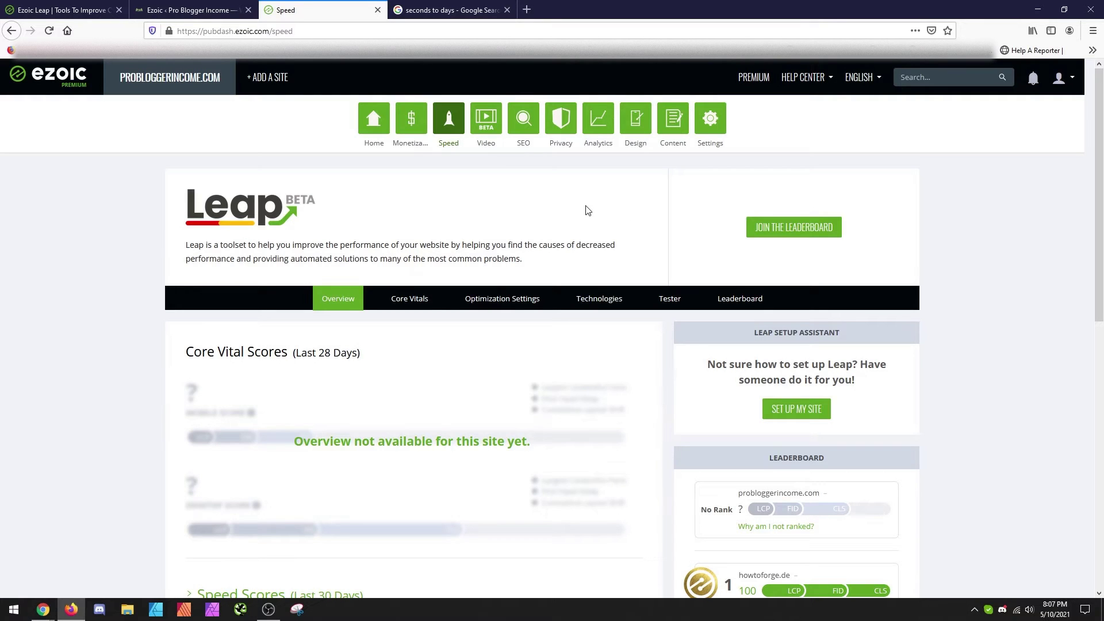
{"action": "left_click", "coordinate": [189, 10]}
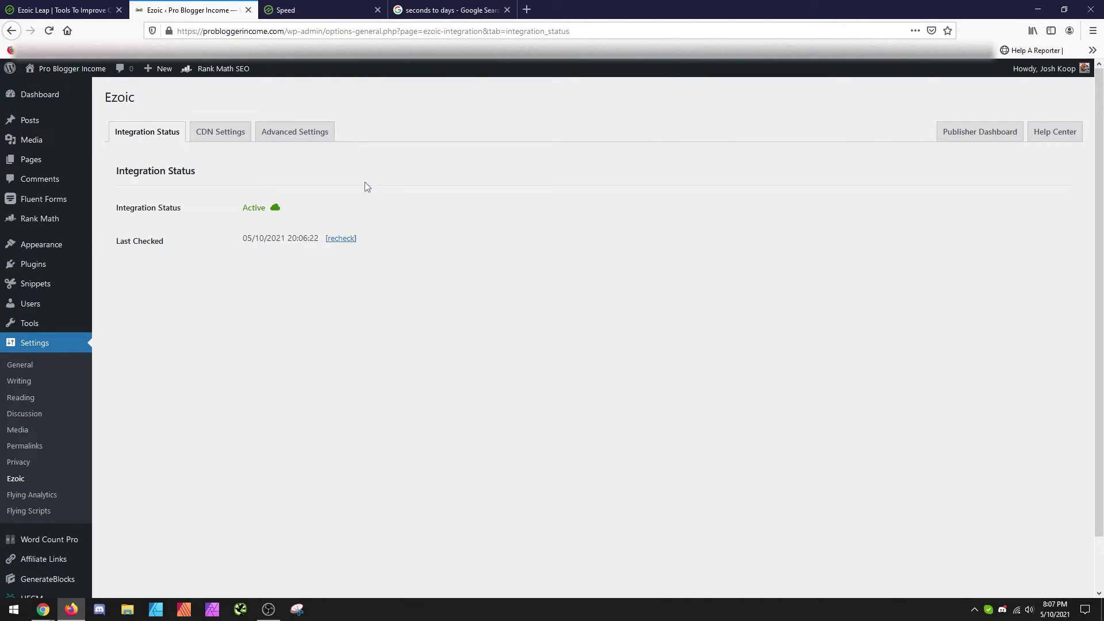
{"action": "left_click", "coordinate": [238, 134]}
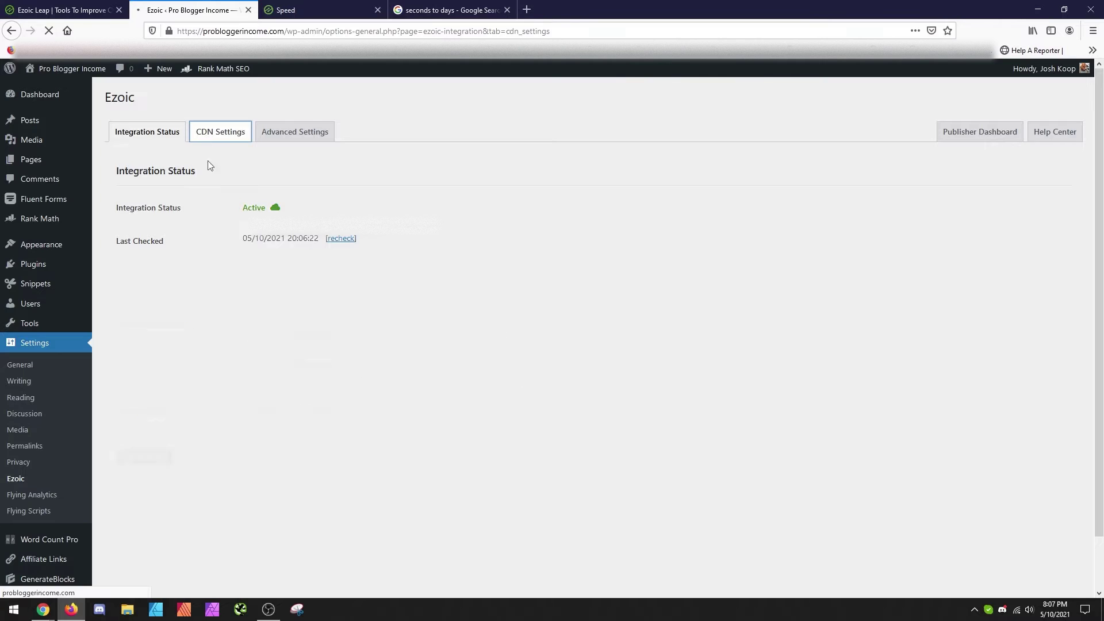
{"action": "left_click", "coordinate": [330, 245]}
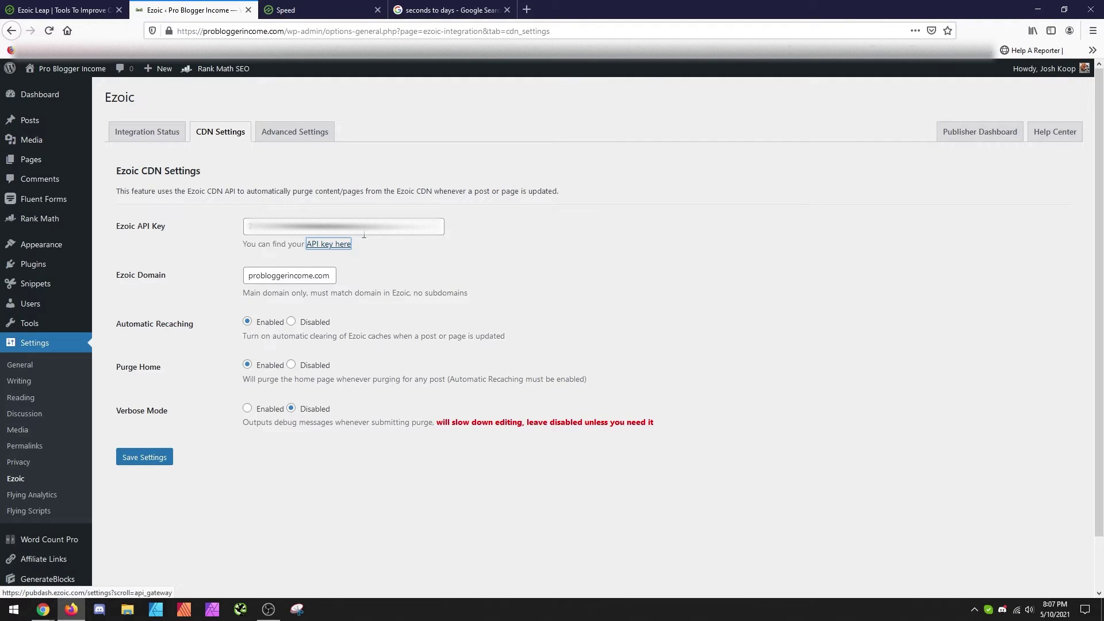
In the Ezoic site settings, open the API Gateway app and select the site's API Gateway Key
{"action": "left_click", "coordinate": [319, 10]}
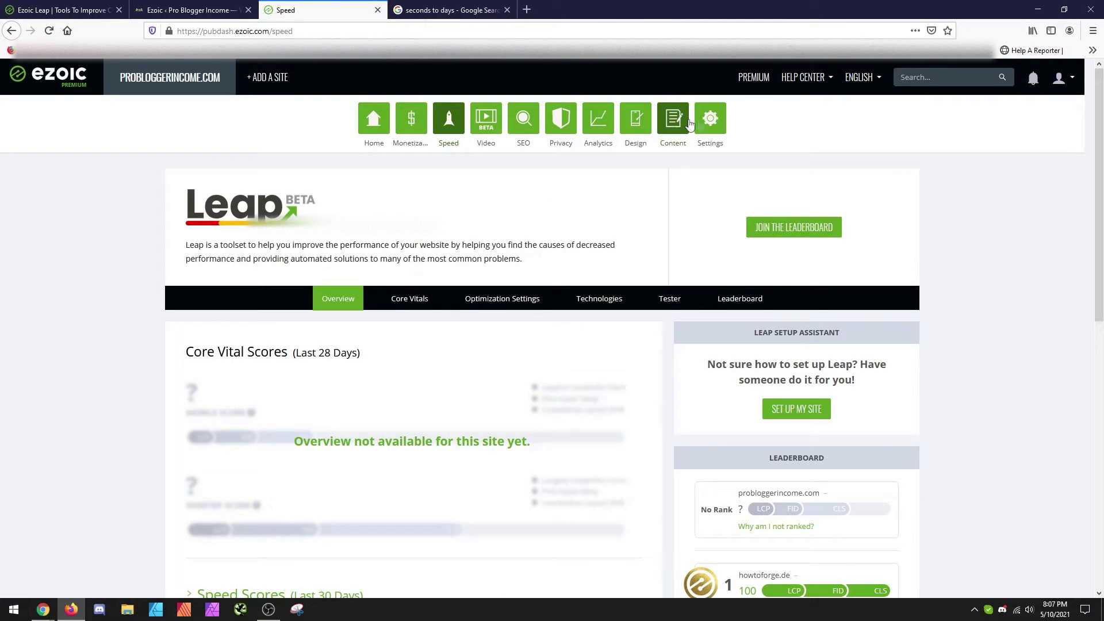
{"action": "left_click", "coordinate": [711, 118]}
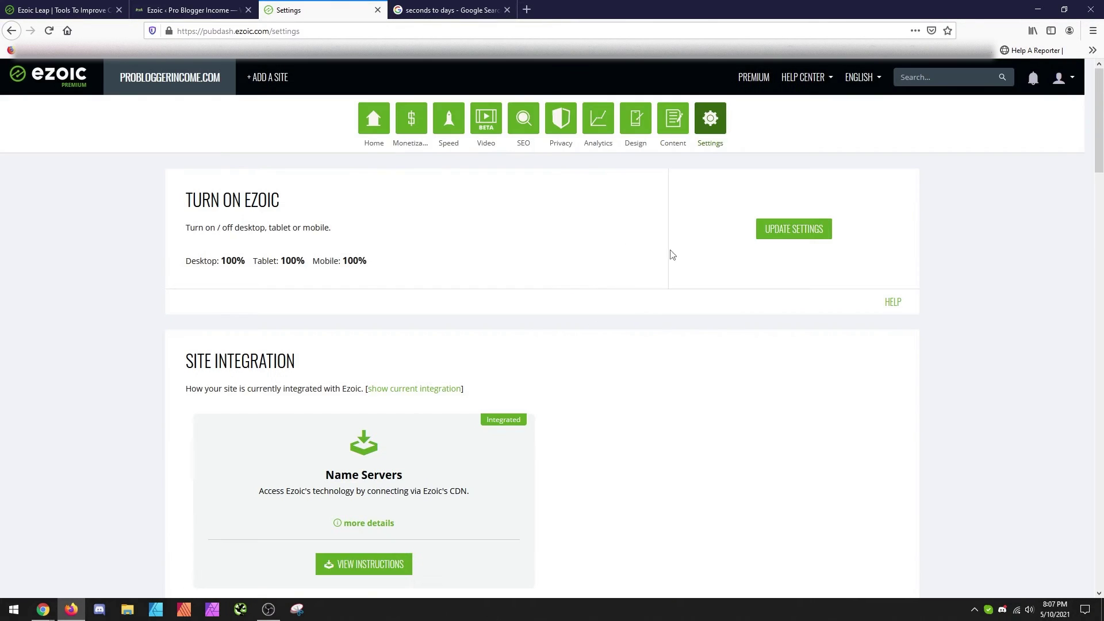
{"action": "scroll", "coordinate": [604, 380], "scroll_direction": "down", "scroll_amount": 6}
{"action": "scroll", "coordinate": [604, 380], "scroll_direction": "down", "scroll_amount": 12}
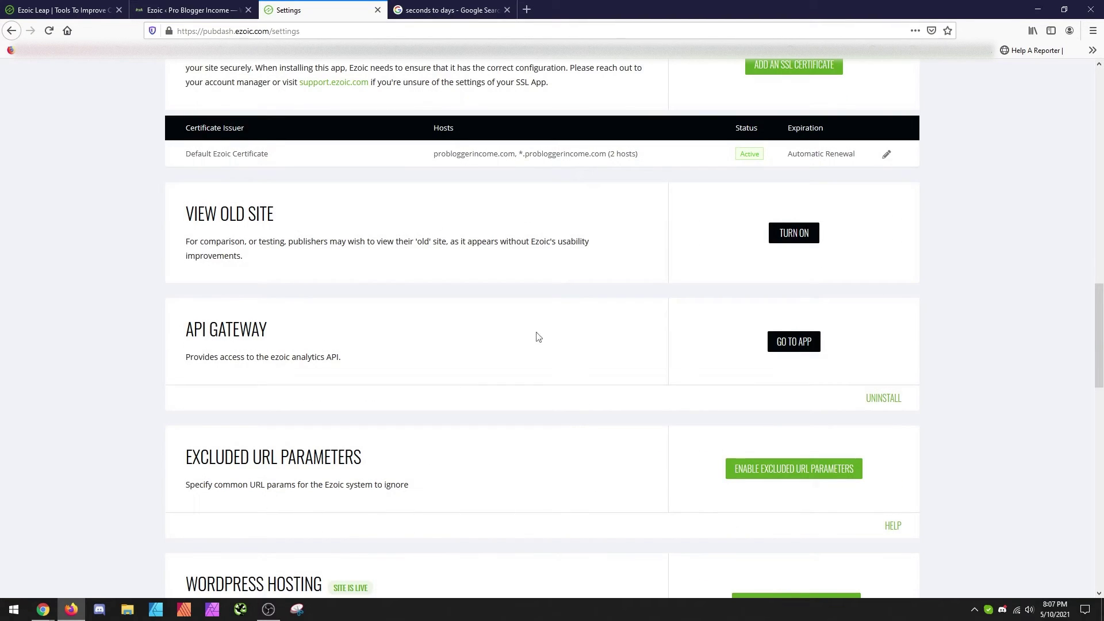
{"action": "left_click", "coordinate": [785, 345]}
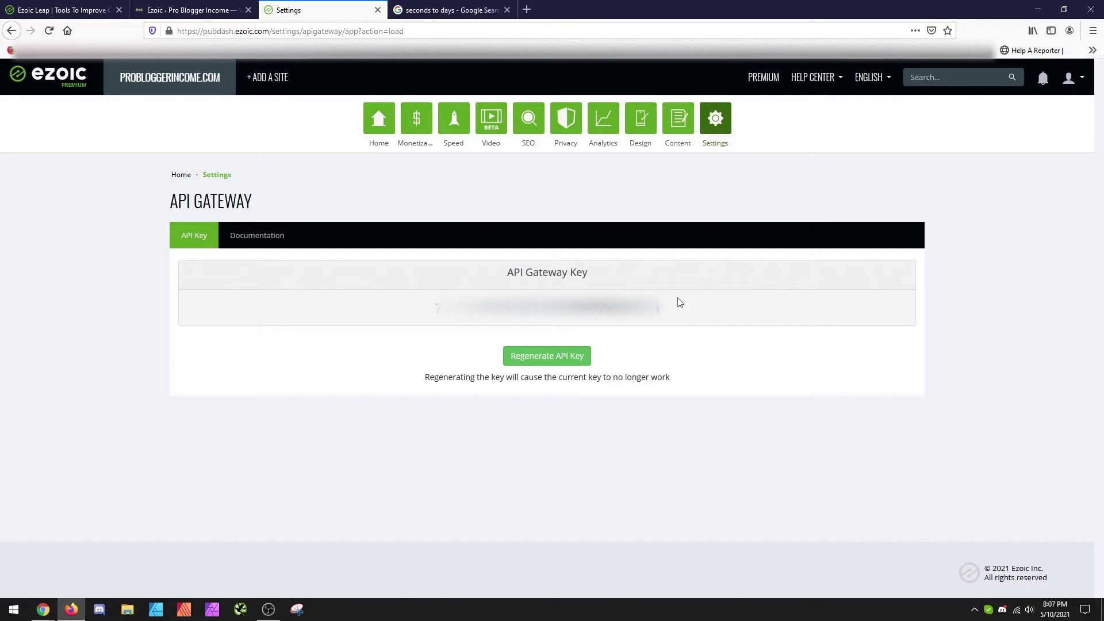
{"action": "left_click_drag", "start_coordinate": [661, 309], "coordinate": [420, 310]}
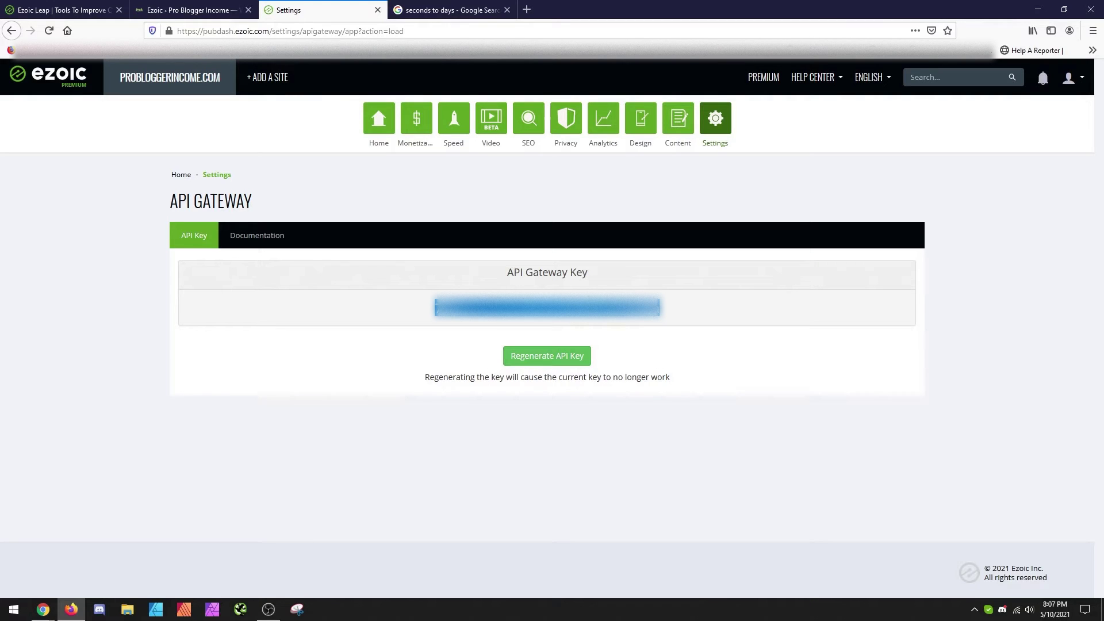
{"action": "left_click", "coordinate": [457, 288]}
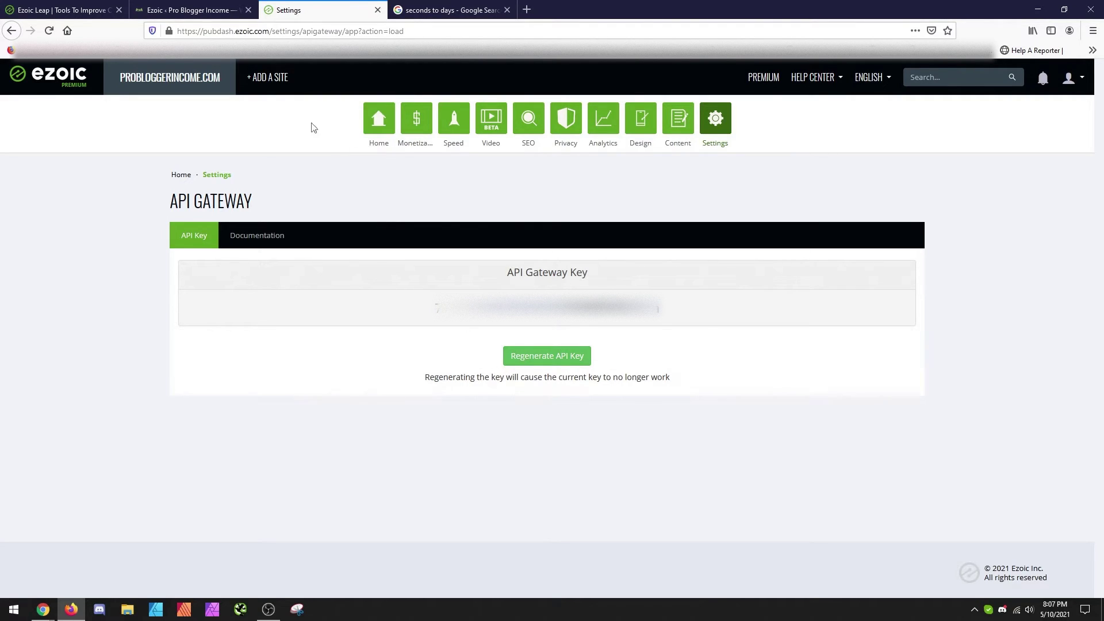
Back in WordPress CDN Settings, select the current value of the Ezoic API Key field
{"action": "left_click", "coordinate": [217, 7]}
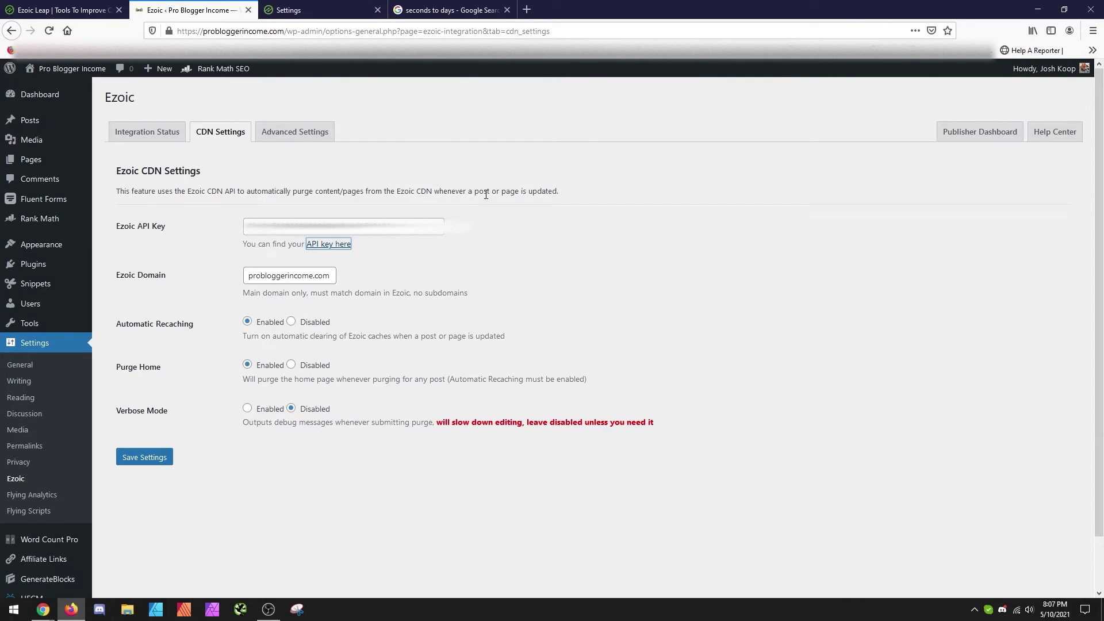
{"action": "double_click", "coordinate": [410, 225]}
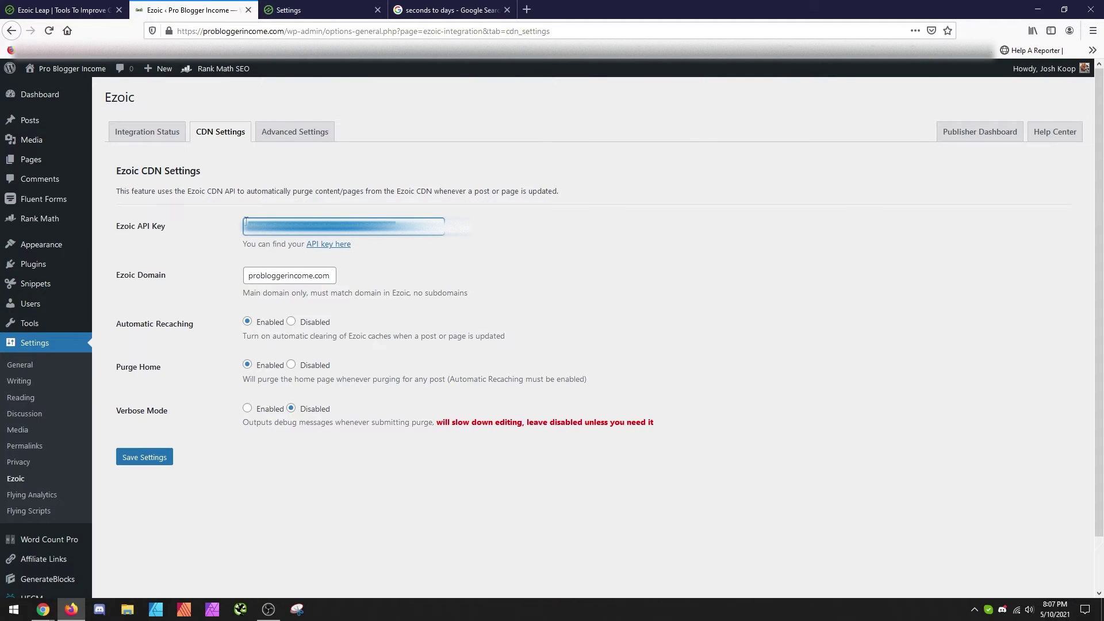
{"action": "left_click", "coordinate": [421, 202]}
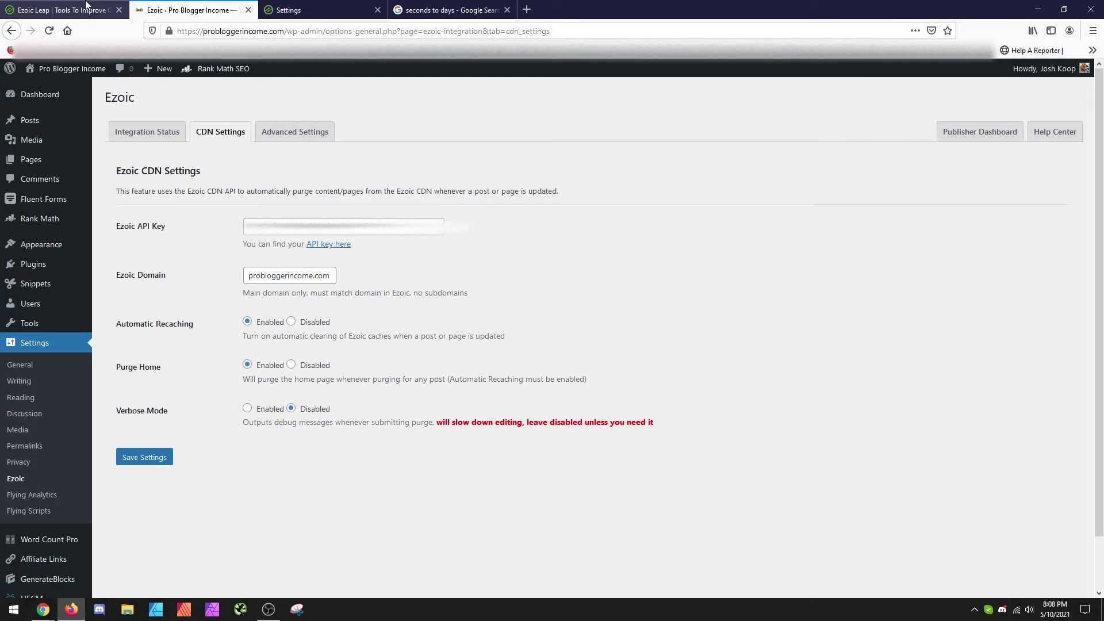
Open the Ezoic Leap speed overview and scroll down to its Caching section
{"action": "left_click", "coordinate": [63, 9]}
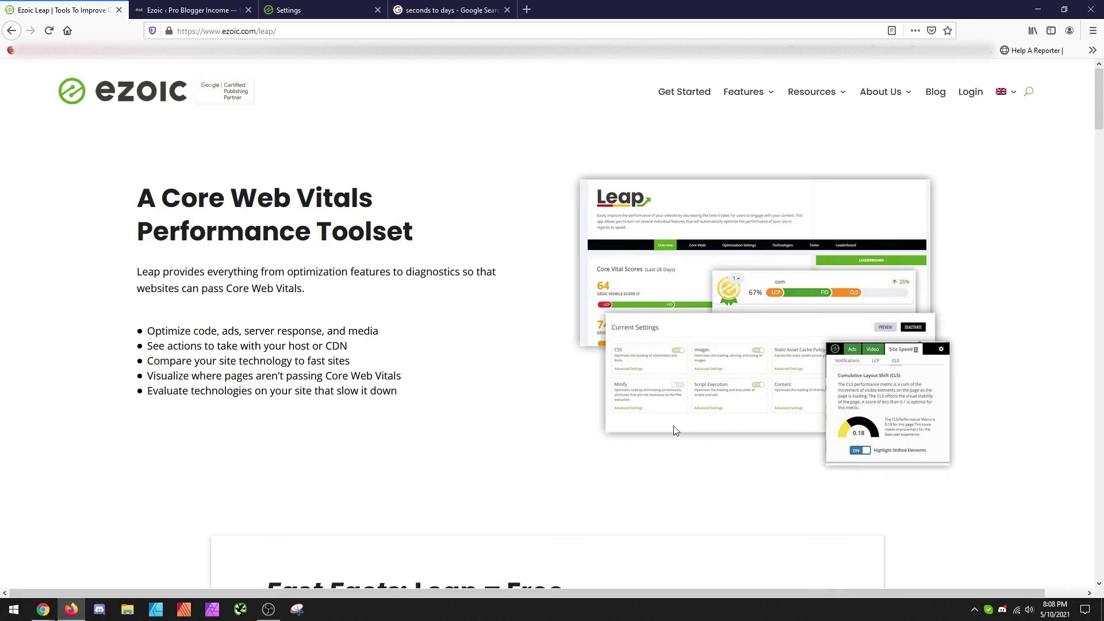
{"action": "left_click", "coordinate": [330, 9]}
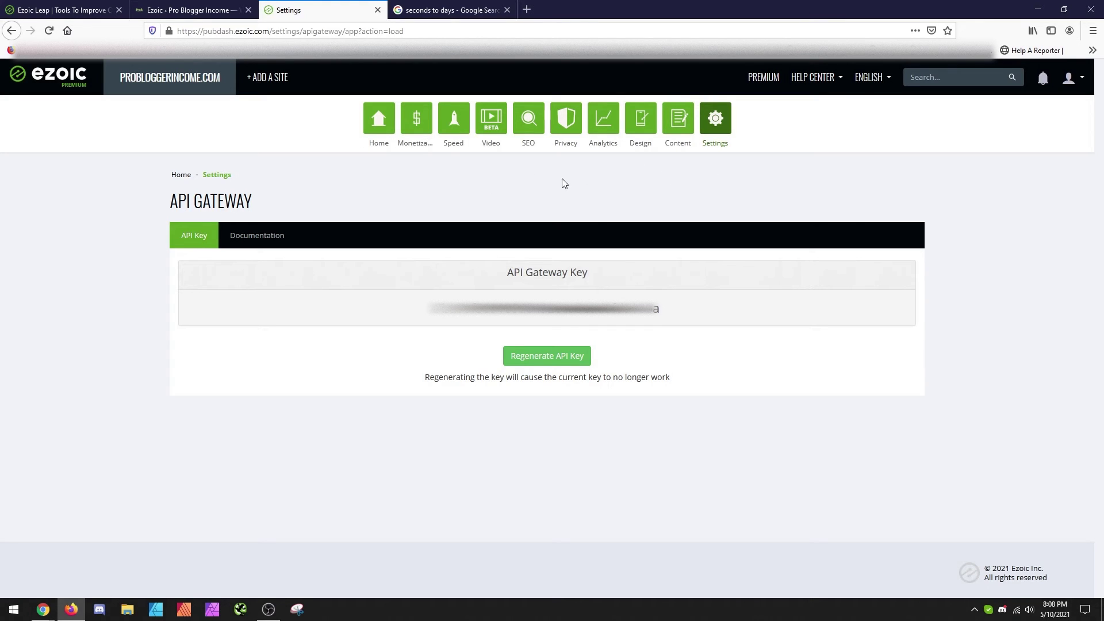
{"action": "left_click", "coordinate": [448, 119]}
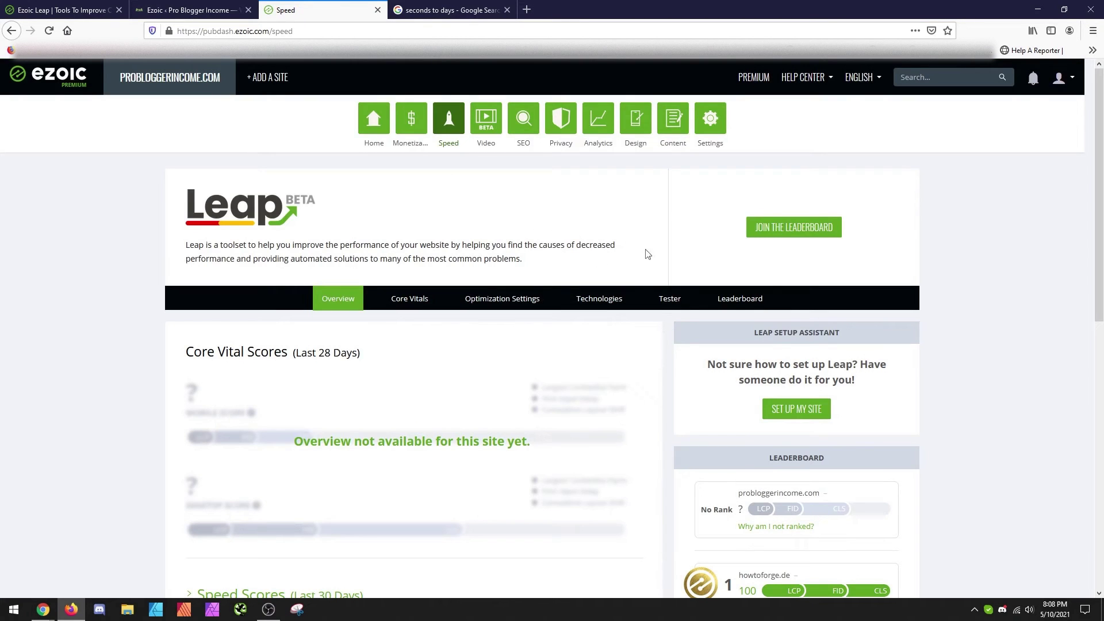
{"action": "scroll", "coordinate": [646, 251], "scroll_direction": "down", "scroll_amount": 4}
{"action": "scroll", "coordinate": [807, 476], "scroll_direction": "down", "scroll_amount": 3}
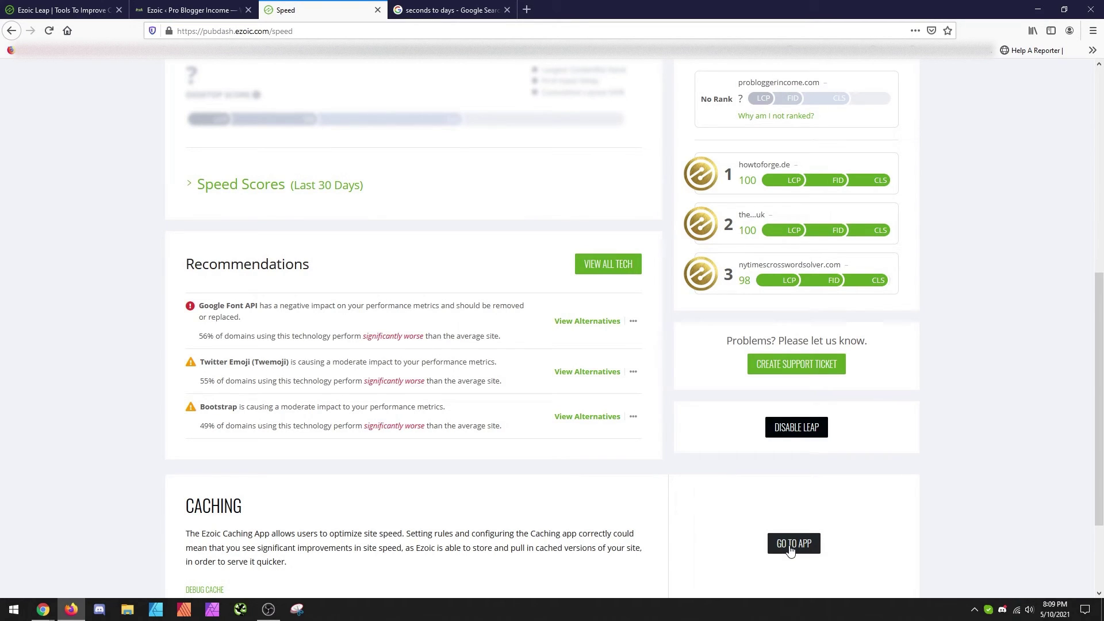
Open the Caching app and highlight the Default Cache Age of 2419200 seconds
{"action": "left_click", "coordinate": [791, 550]}
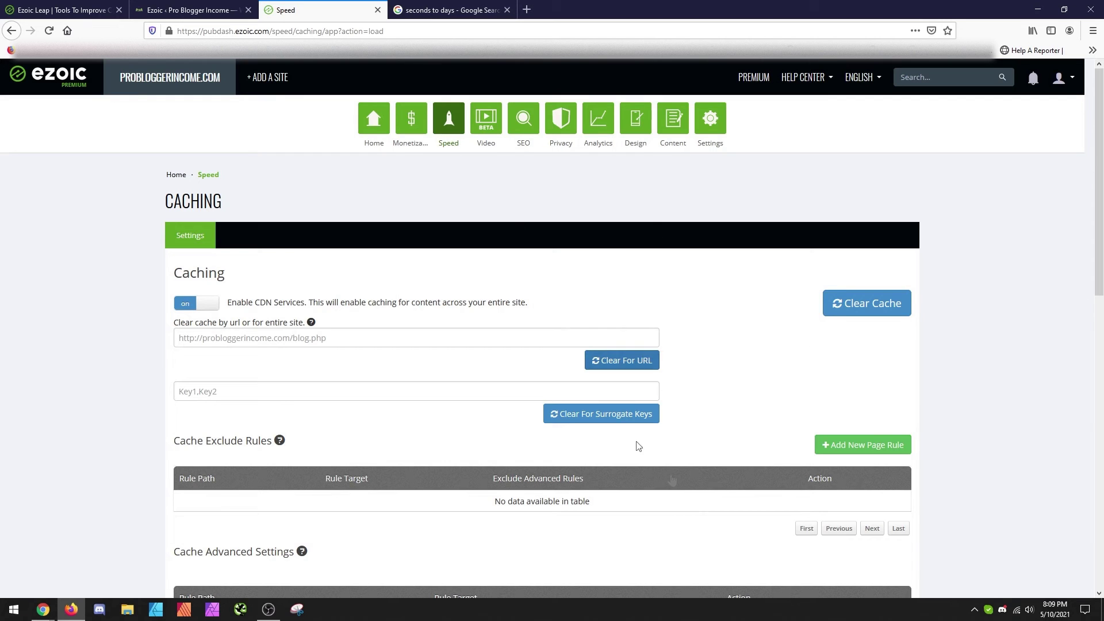
{"action": "scroll", "coordinate": [651, 361], "scroll_direction": "down", "scroll_amount": 1}
{"action": "scroll", "coordinate": [651, 361], "scroll_direction": "down", "scroll_amount": 3}
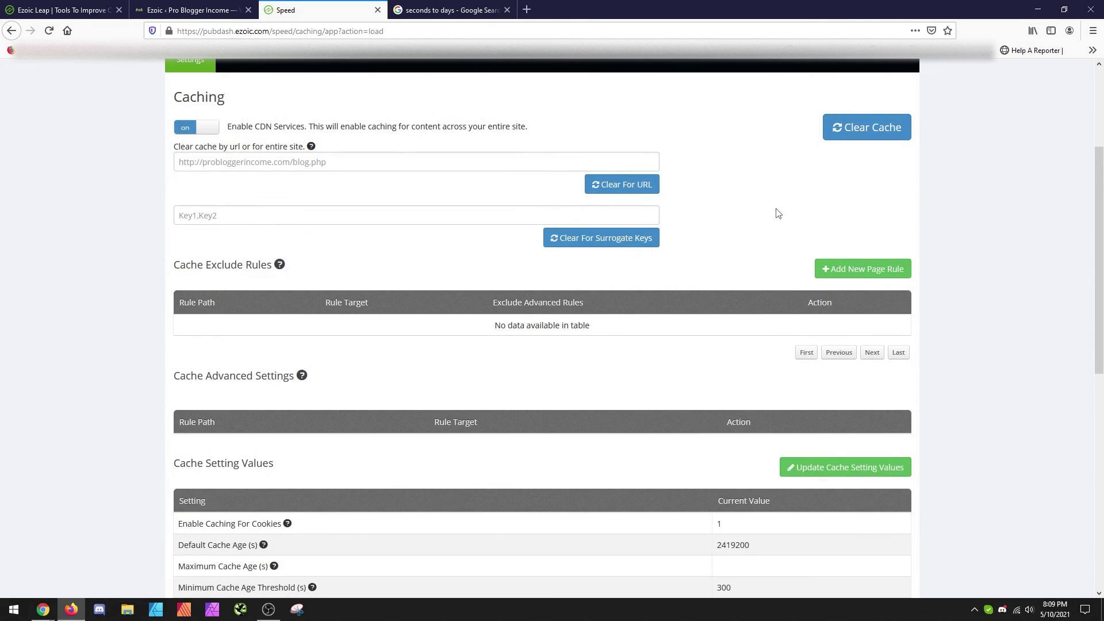
{"action": "scroll", "coordinate": [660, 301], "scroll_direction": "up", "scroll_amount": 4}
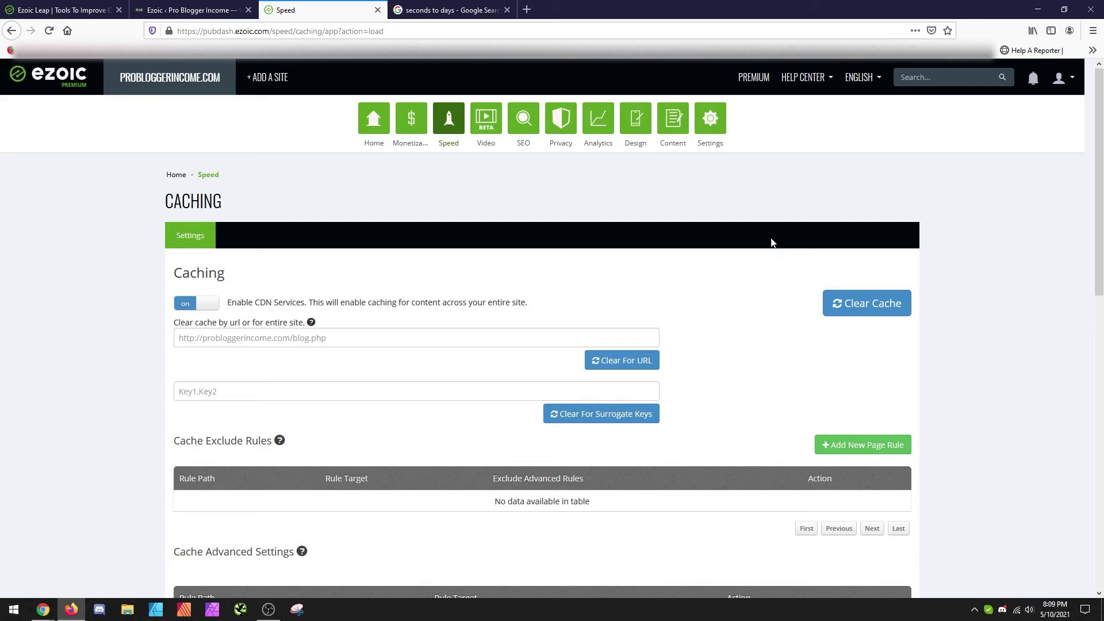
{"action": "scroll", "coordinate": [730, 328], "scroll_direction": "down", "scroll_amount": 2}
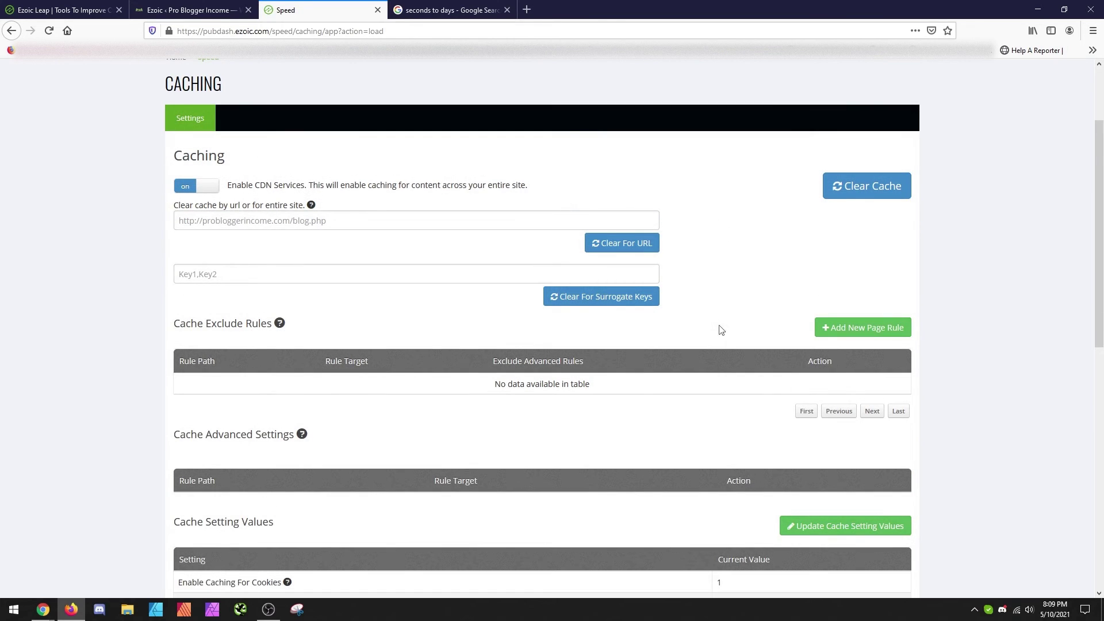
{"action": "scroll", "coordinate": [720, 336], "scroll_direction": "down", "scroll_amount": 5}
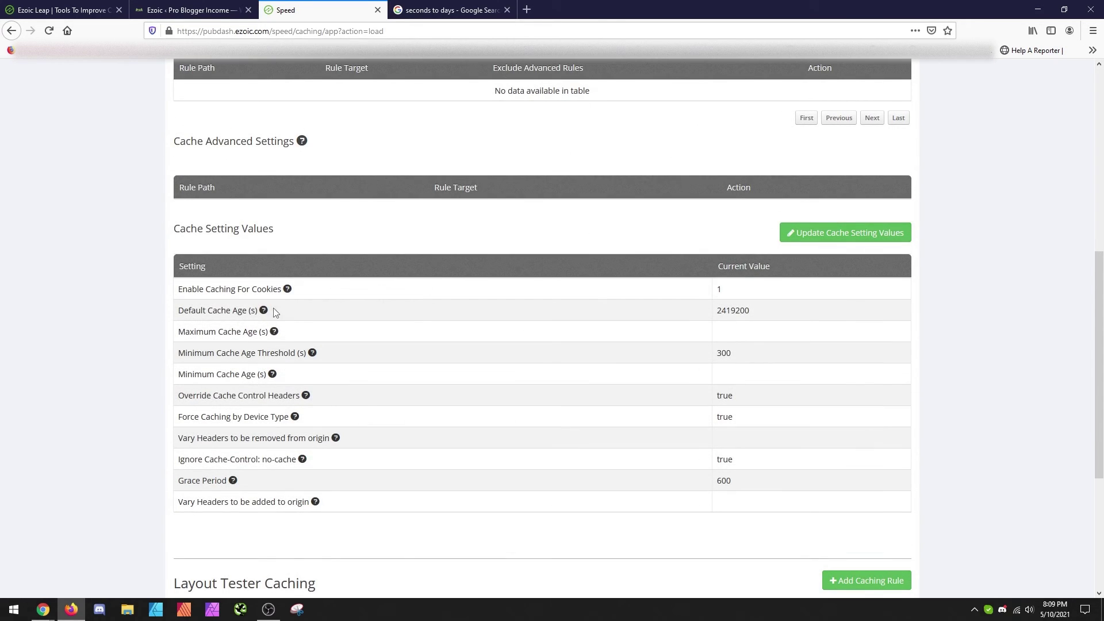
{"action": "left_click_drag", "start_coordinate": [271, 313], "coordinate": [176, 313]}
{"action": "left_click_drag", "start_coordinate": [748, 309], "coordinate": [710, 318]}
{"action": "left_click", "coordinate": [423, 10]}
{"action": "left_click_drag", "start_coordinate": [333, 220], "coordinate": [283, 219]}
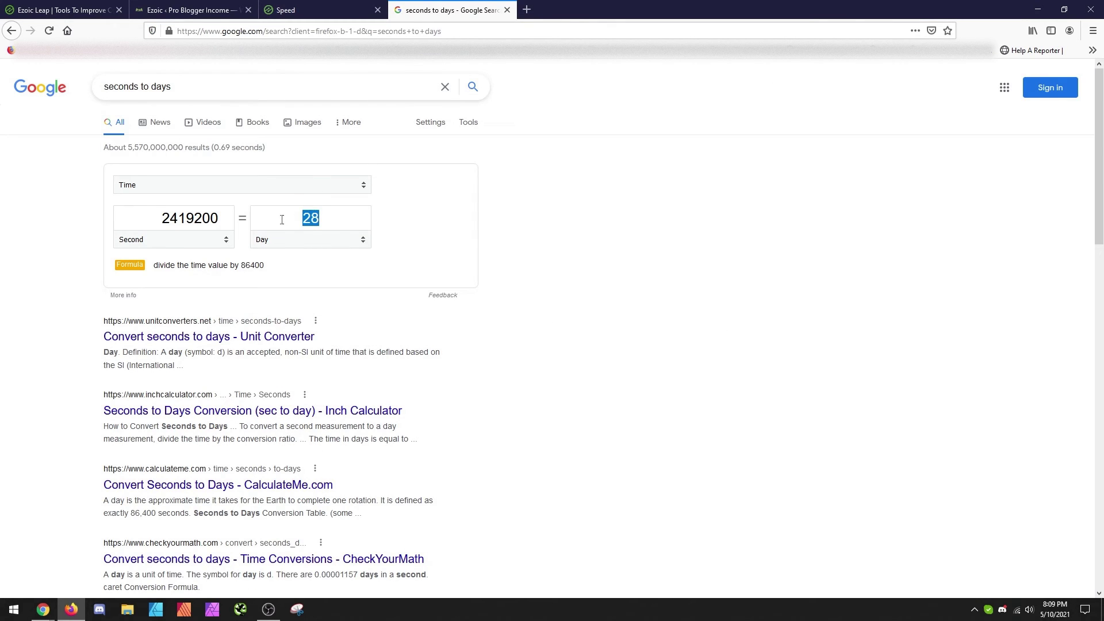
{"action": "left_click", "coordinate": [544, 219]}
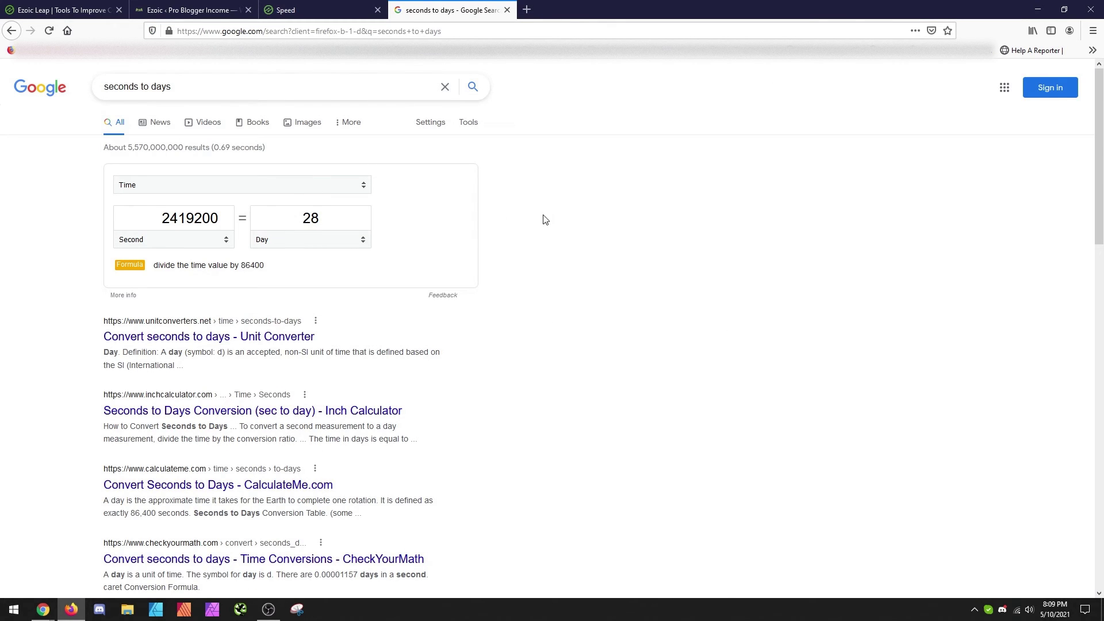
{"action": "left_click", "coordinate": [290, 6]}
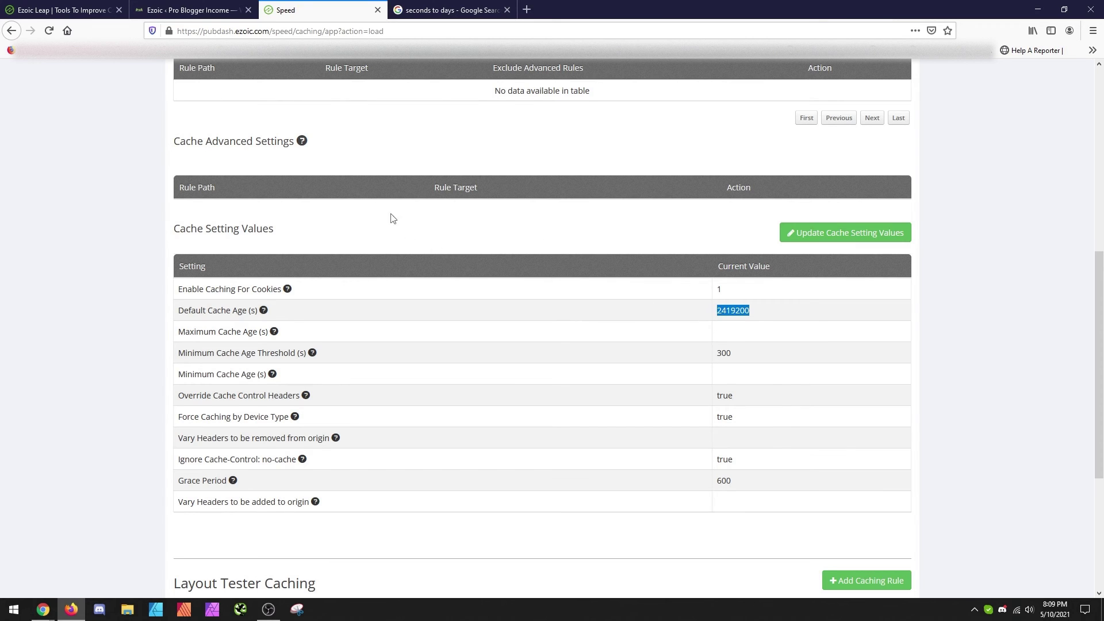
{"action": "scroll", "coordinate": [391, 287], "scroll_direction": "up", "scroll_amount": 6}
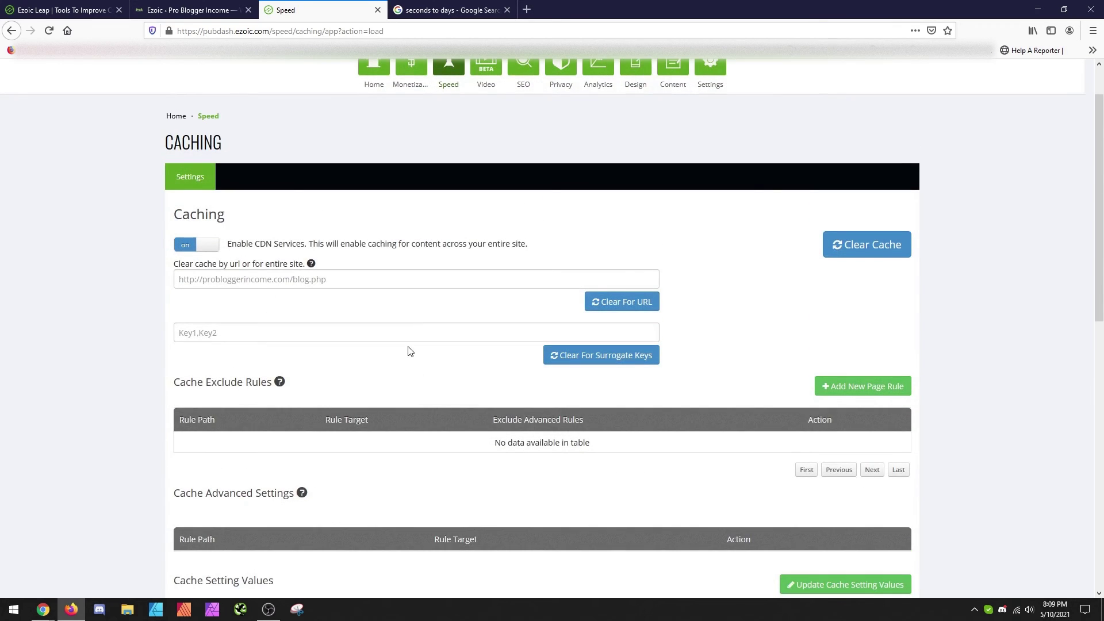
{"action": "scroll", "coordinate": [409, 348], "scroll_direction": "up", "scroll_amount": 1}
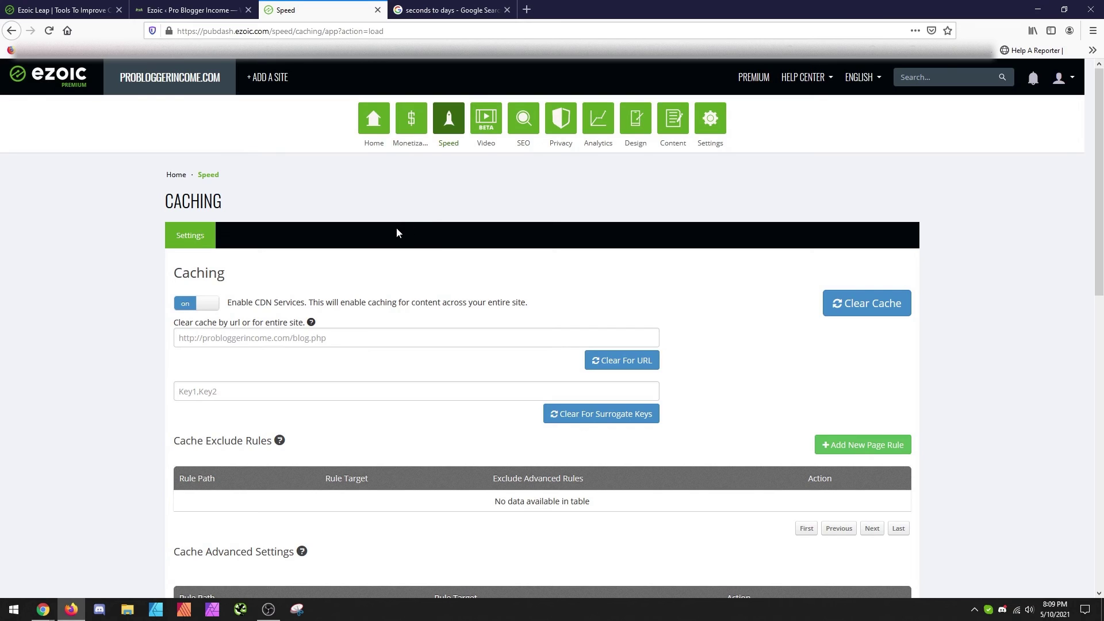